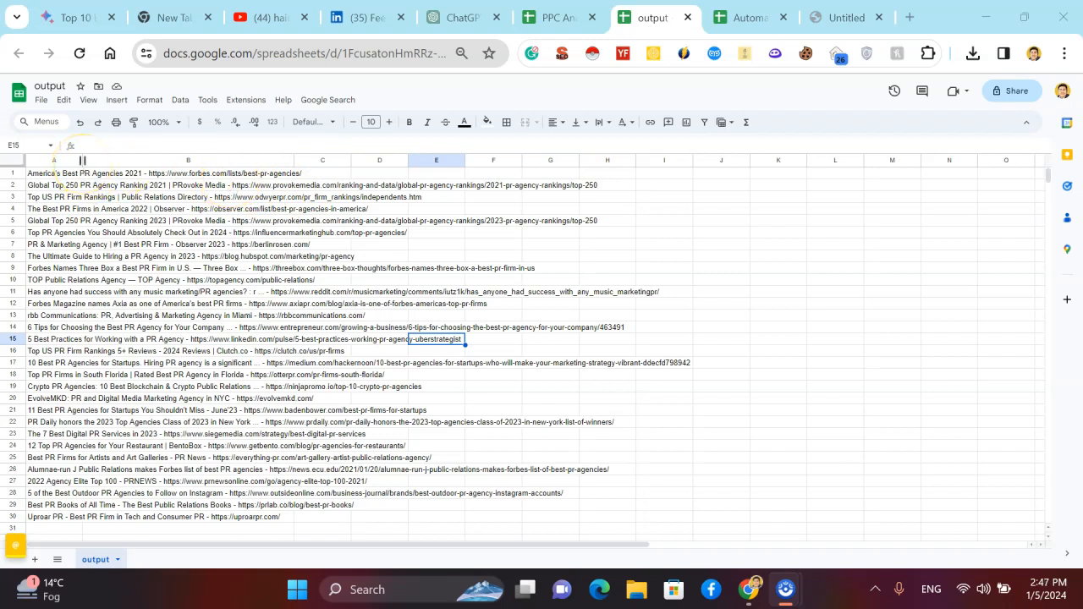
{"action": "scroll", "coordinate": [84, 285], "scroll_direction": "down", "scroll_amount": 5}
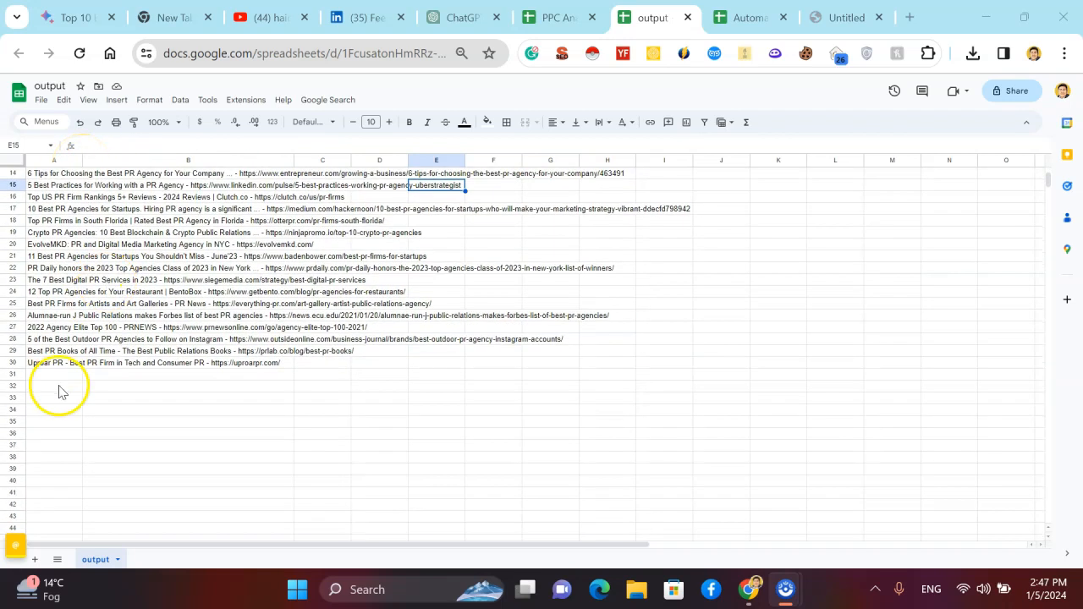
{"action": "scroll", "coordinate": [71, 375], "scroll_direction": "up", "scroll_amount": 5}
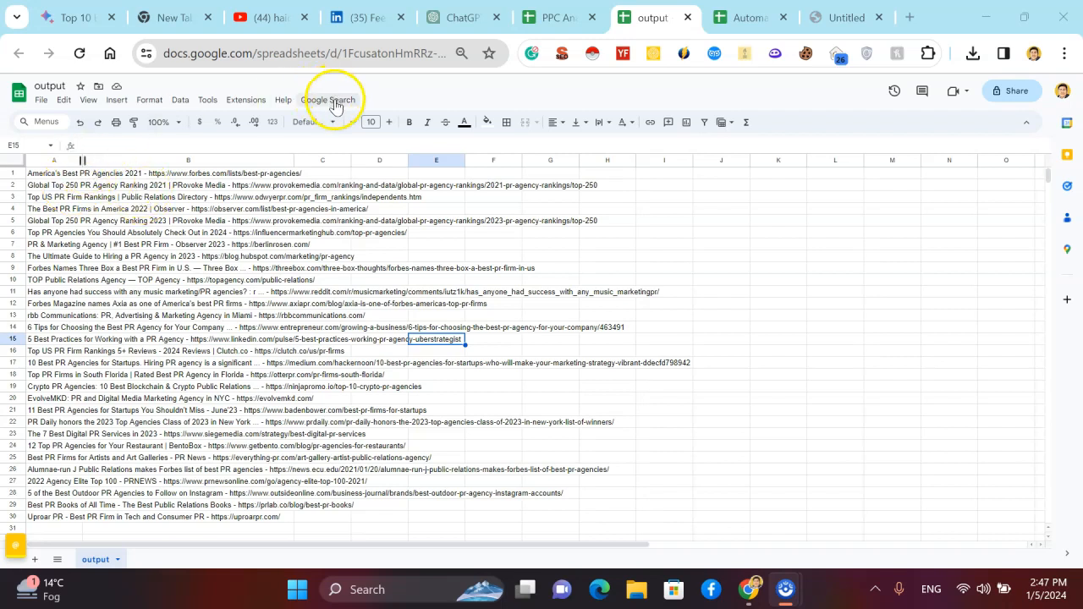
{"action": "left_click", "coordinate": [41, 100]}
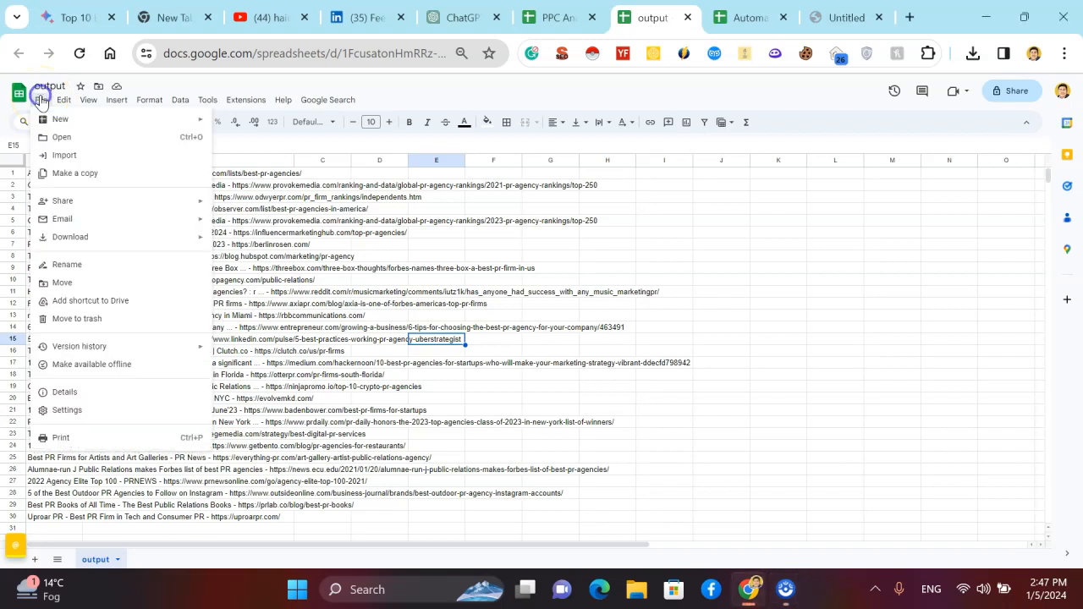
{"action": "left_click", "coordinate": [259, 245]}
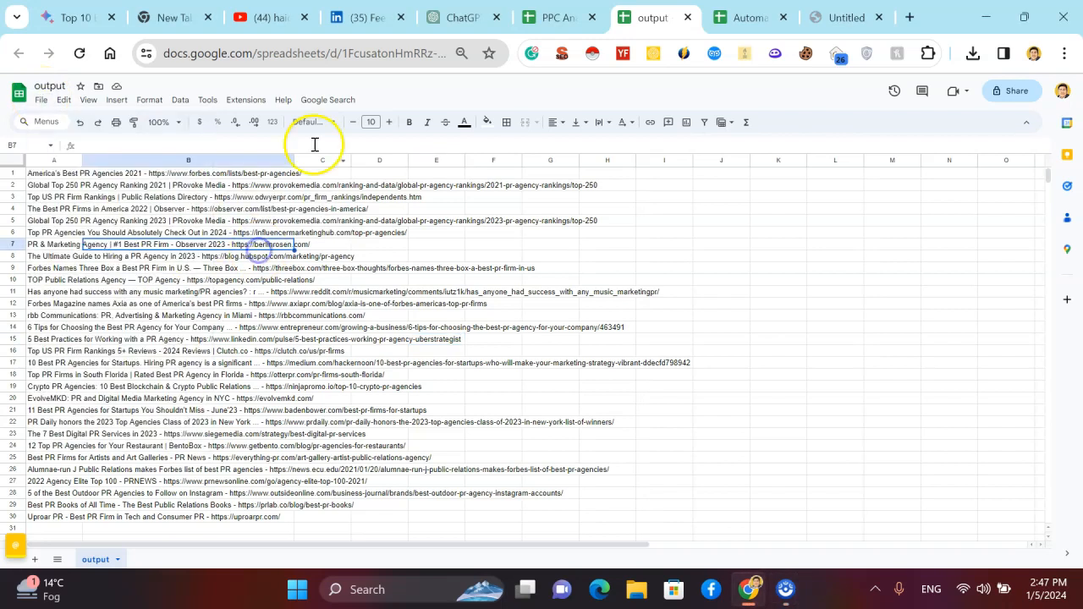
Step: Run the custom Google Search script with the keyword "best pr agencies in london" to refill the sheet with results
{"action": "left_click", "coordinate": [328, 100]}
{"action": "left_click", "coordinate": [353, 119]}
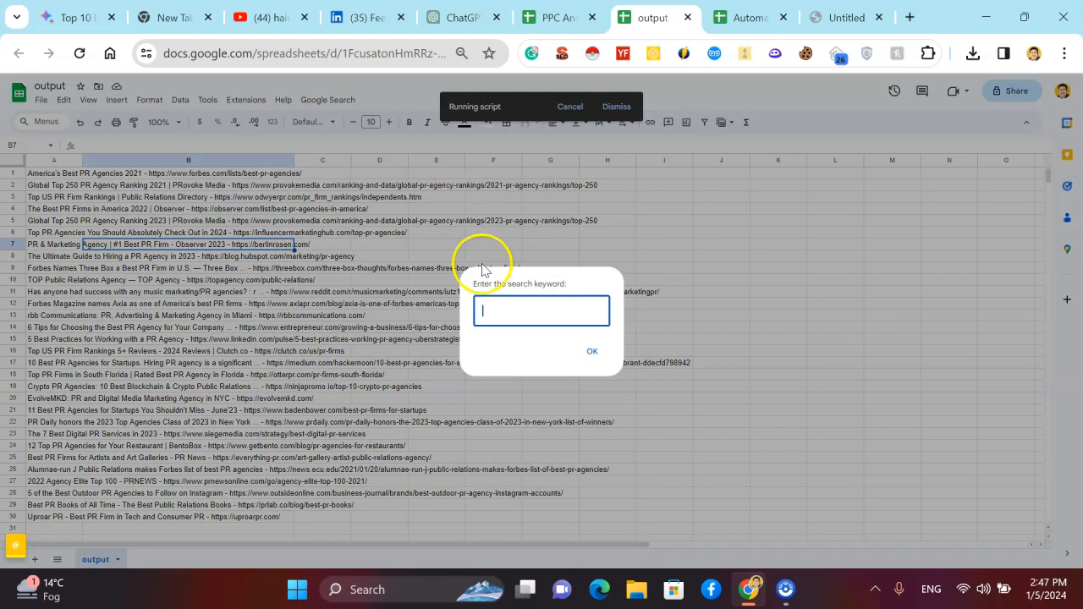
{"action": "left_click", "coordinate": [535, 316]}
{"action": "type", "text": "best pr agencies in london"}
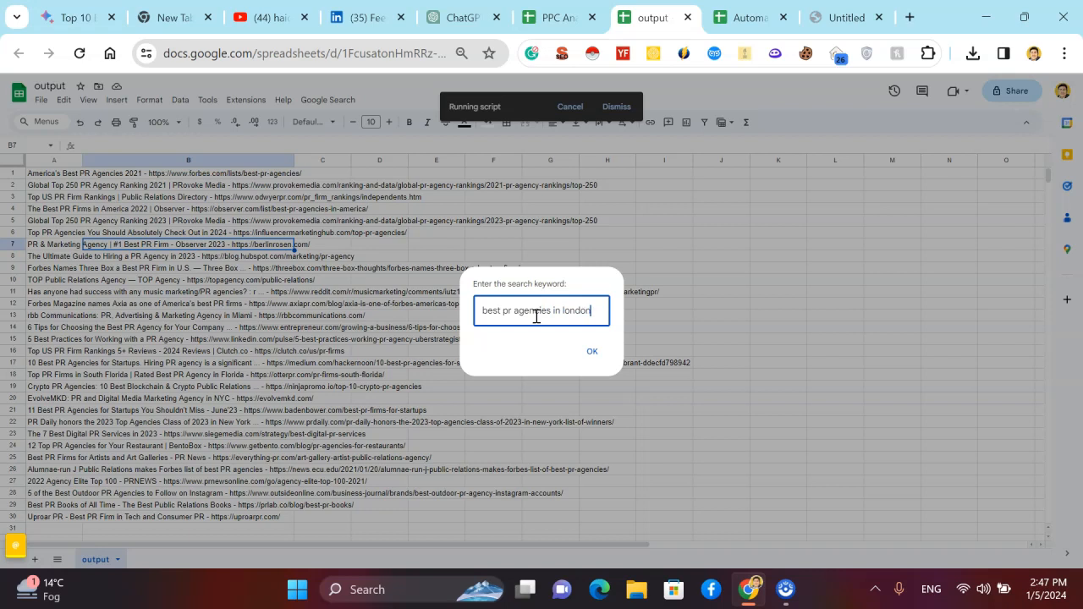
{"action": "key", "text": "Return"}
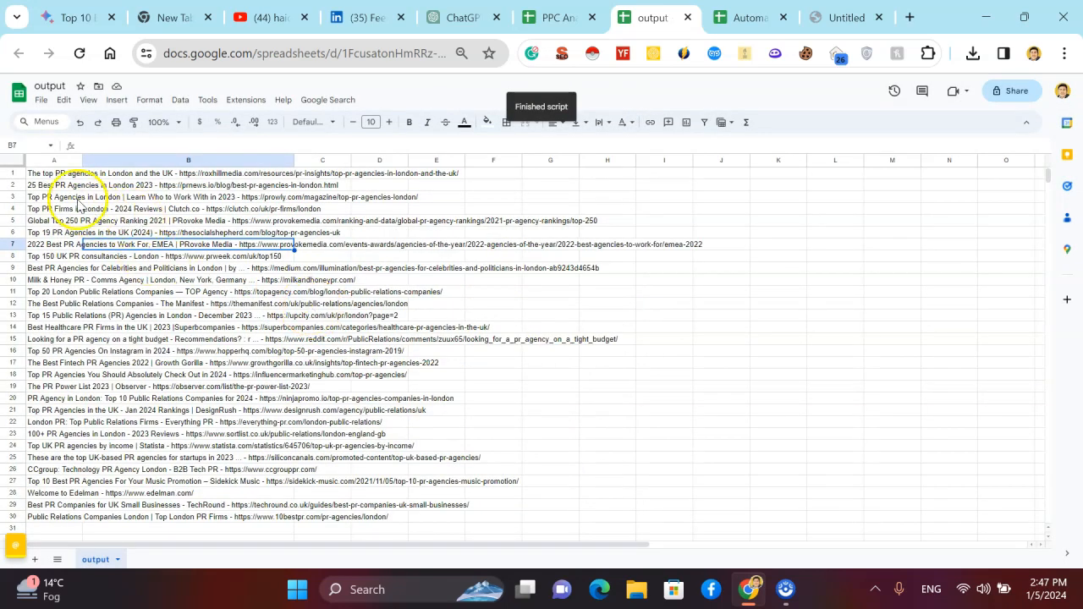
Step: Widen column B so that the long search result titles and URLs fit before column C
{"action": "scroll", "coordinate": [58, 271], "scroll_direction": "down", "scroll_amount": 1}
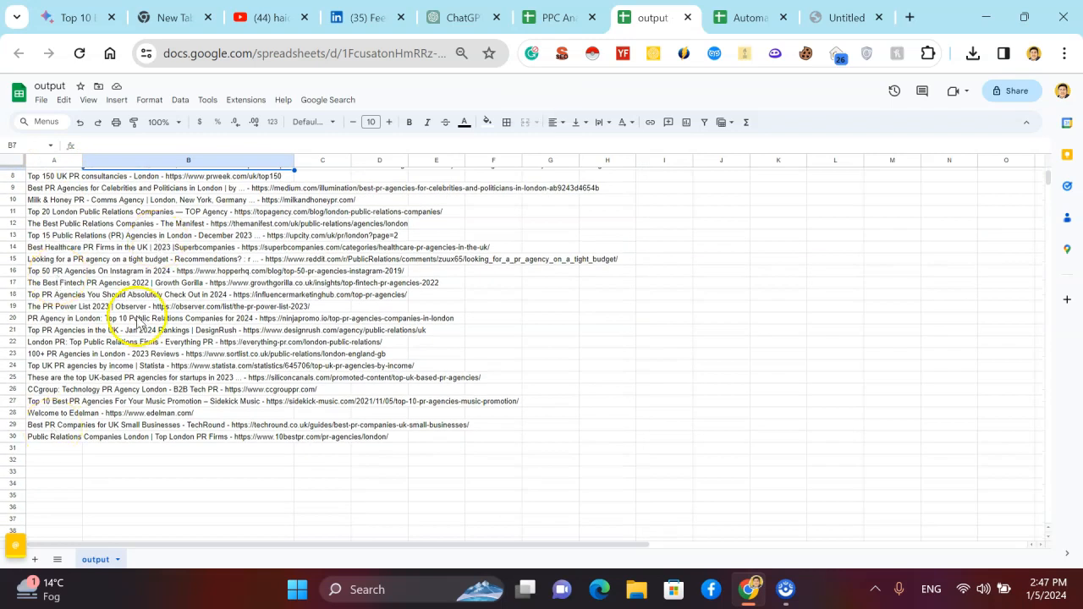
{"action": "scroll", "coordinate": [139, 321], "scroll_direction": "up", "scroll_amount": 1}
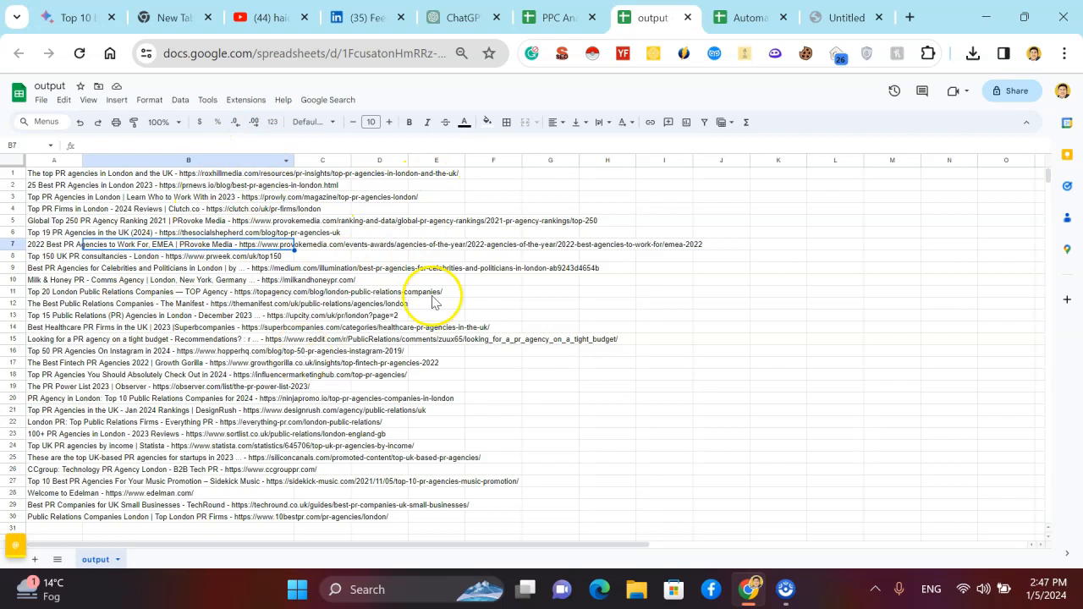
{"action": "left_click_drag", "start_coordinate": [293, 162], "coordinate": [626, 185]}
Step: Enter the start of a formula, =gpt, in cell C1 beside the first search result
{"action": "left_click", "coordinate": [647, 174]}
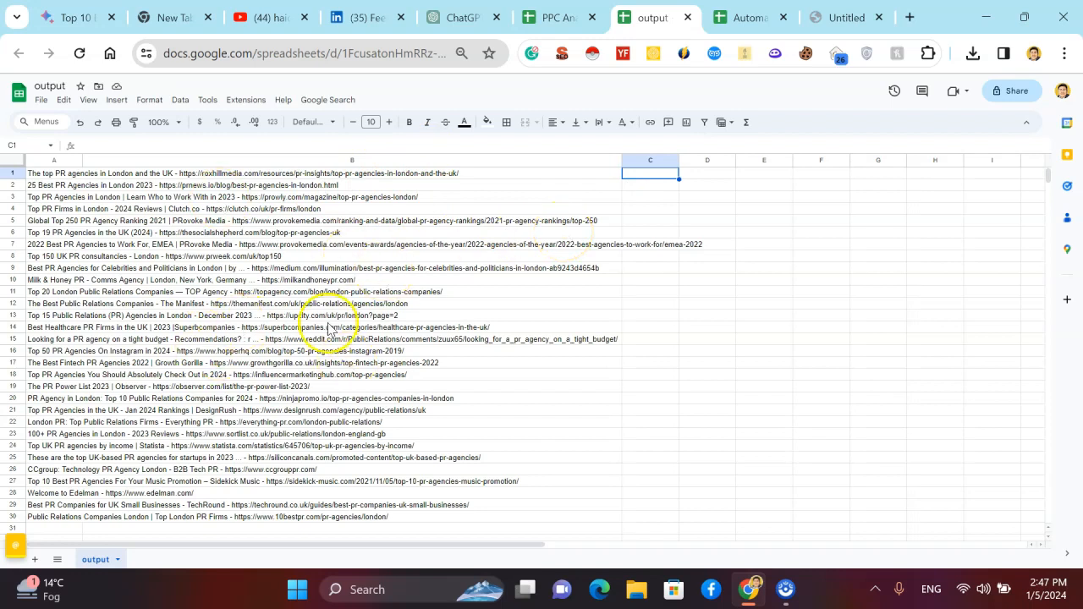
{"action": "scroll", "coordinate": [278, 363], "scroll_direction": "down", "scroll_amount": 5}
{"action": "scroll", "coordinate": [242, 375], "scroll_direction": "up", "scroll_amount": 5}
{"action": "type", "text": "=goo"}
{"action": "key", "text": "BackSpace"}
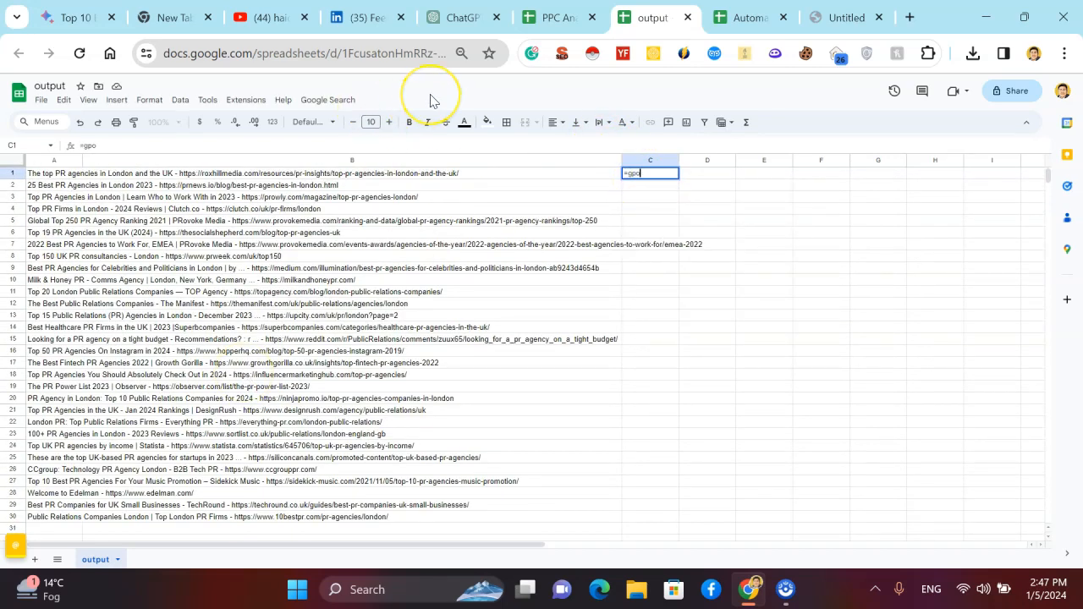
Step: Enable the GPT functions of the GPT for Sheets and Docs extension
{"action": "left_click", "coordinate": [252, 105]}
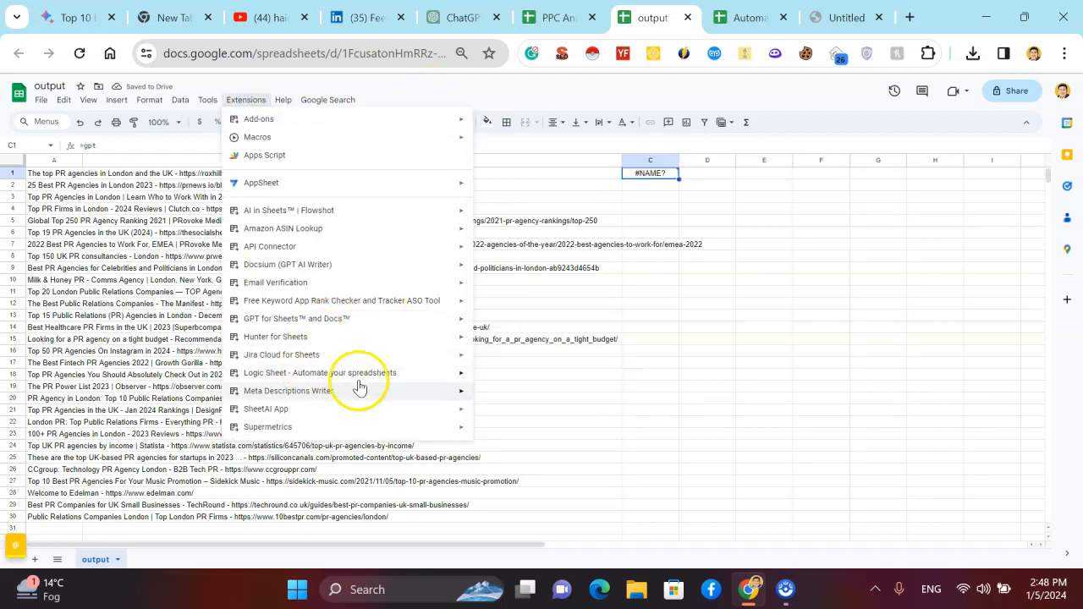
{"action": "mouse_move", "coordinate": [313, 318]}
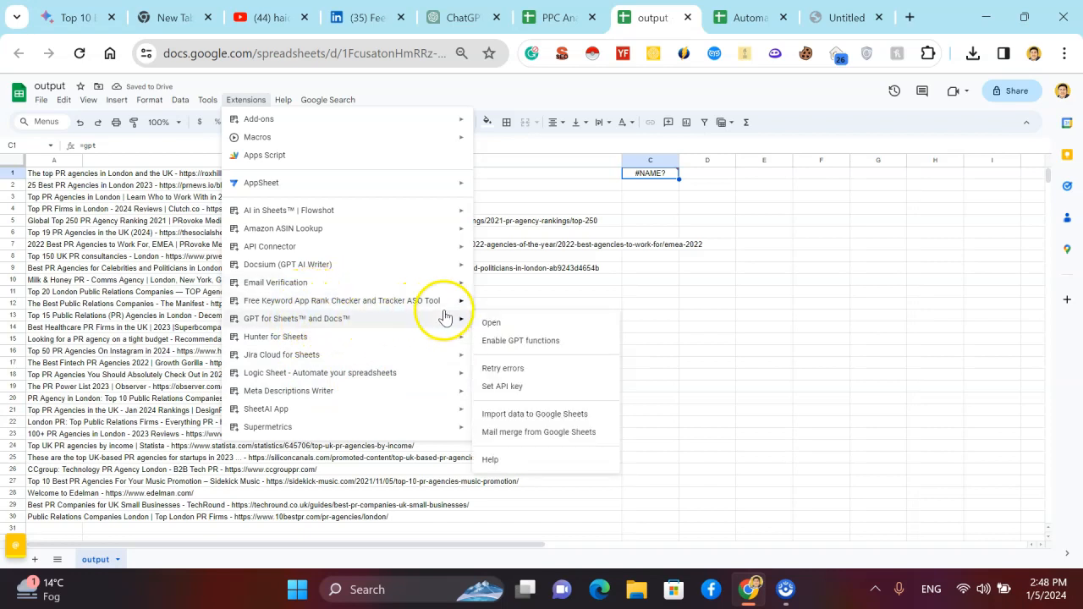
{"action": "left_click", "coordinate": [561, 341]}
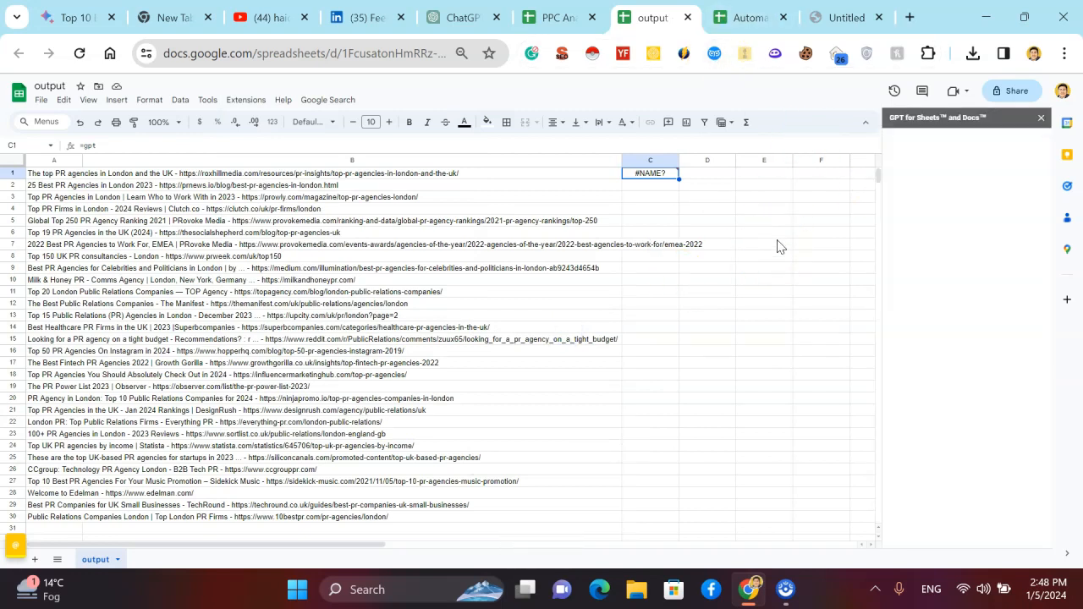
{"action": "left_click", "coordinate": [1038, 123]}
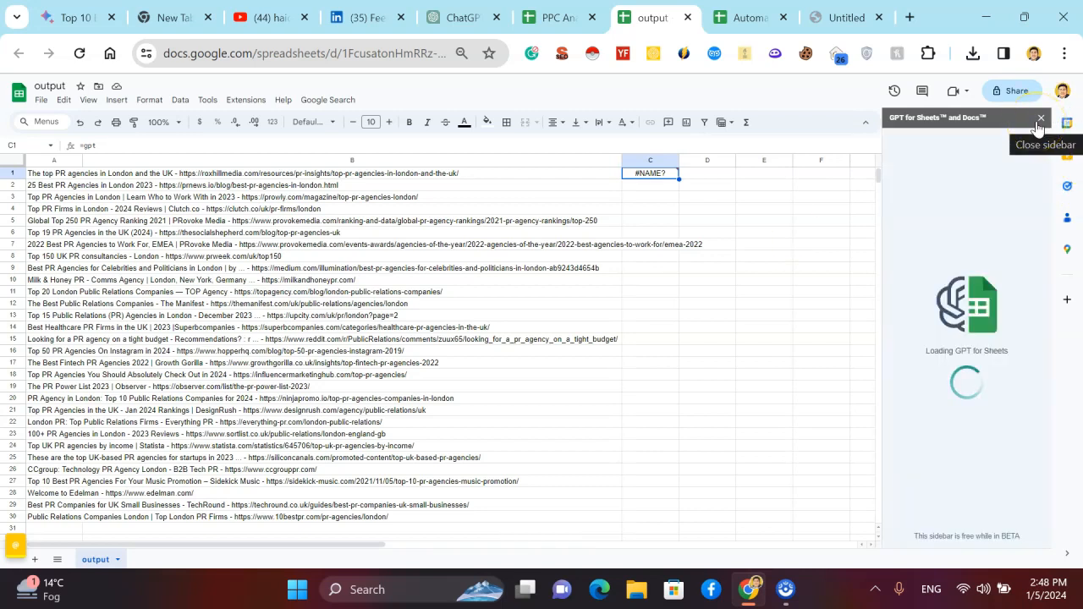
Step: Complete the C1 formula as =gpt("read the url and analyse if it's a listicle or not:",A1)
{"action": "mouse_move", "coordinate": [648, 175]}
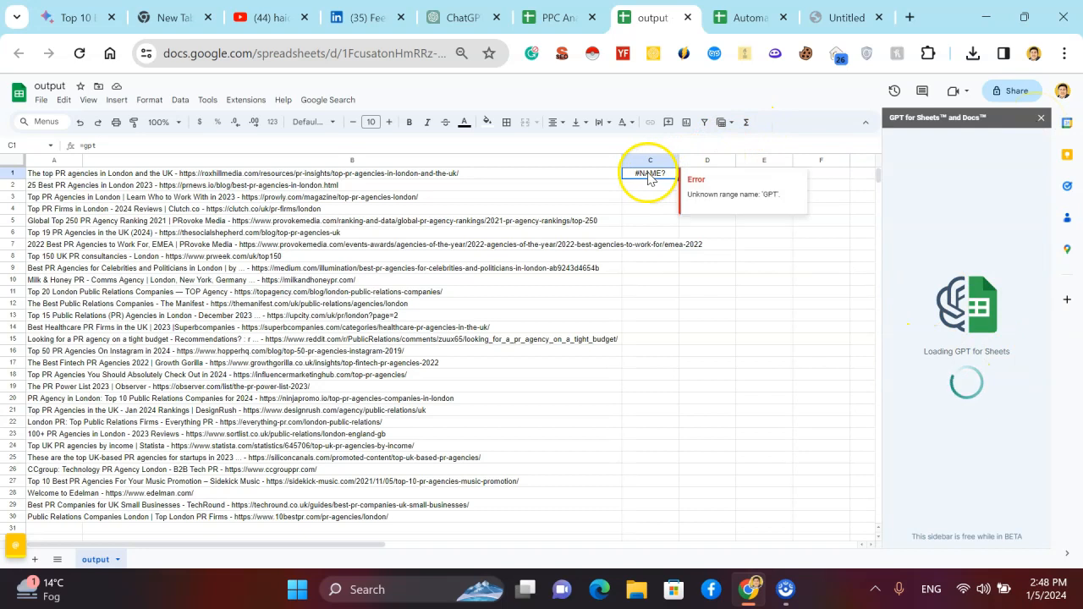
{"action": "left_click", "coordinate": [615, 145]}
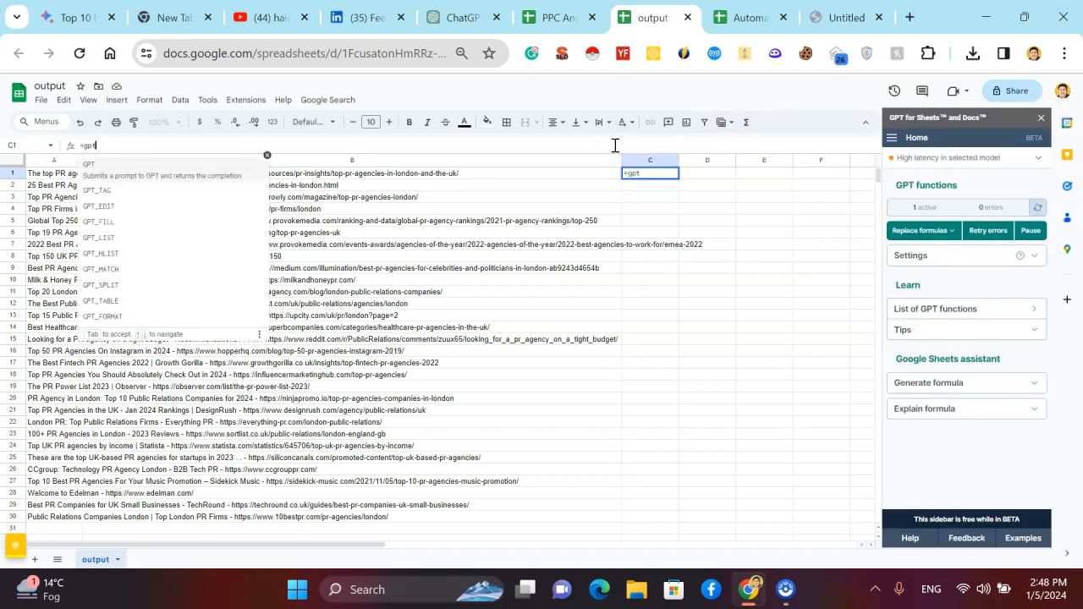
{"action": "type", "text": "("}
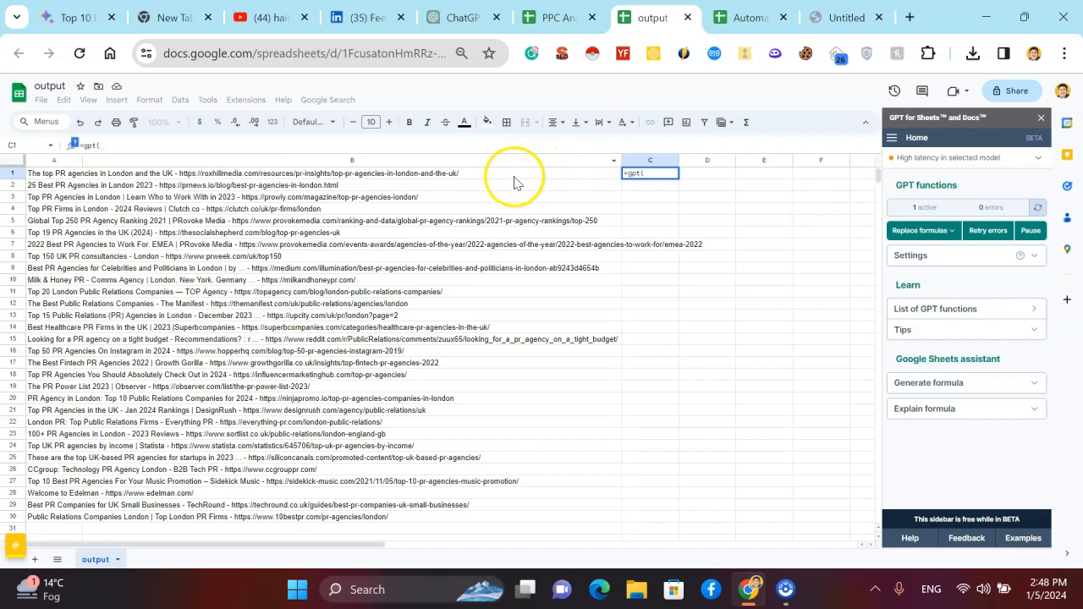
{"action": "type", "text": "\""}
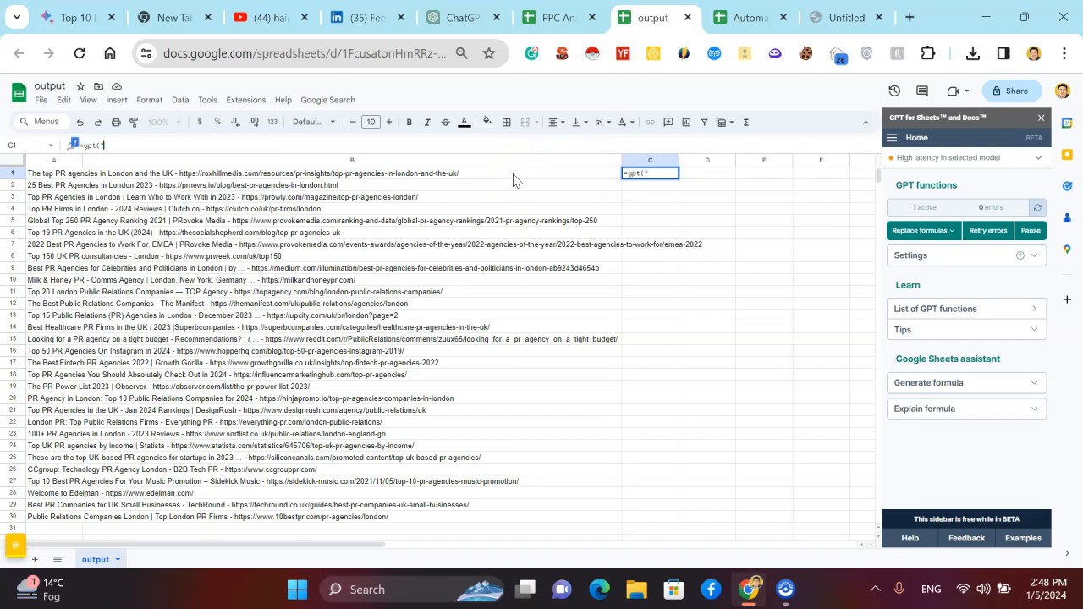
{"action": "left_click", "coordinate": [105, 145]}
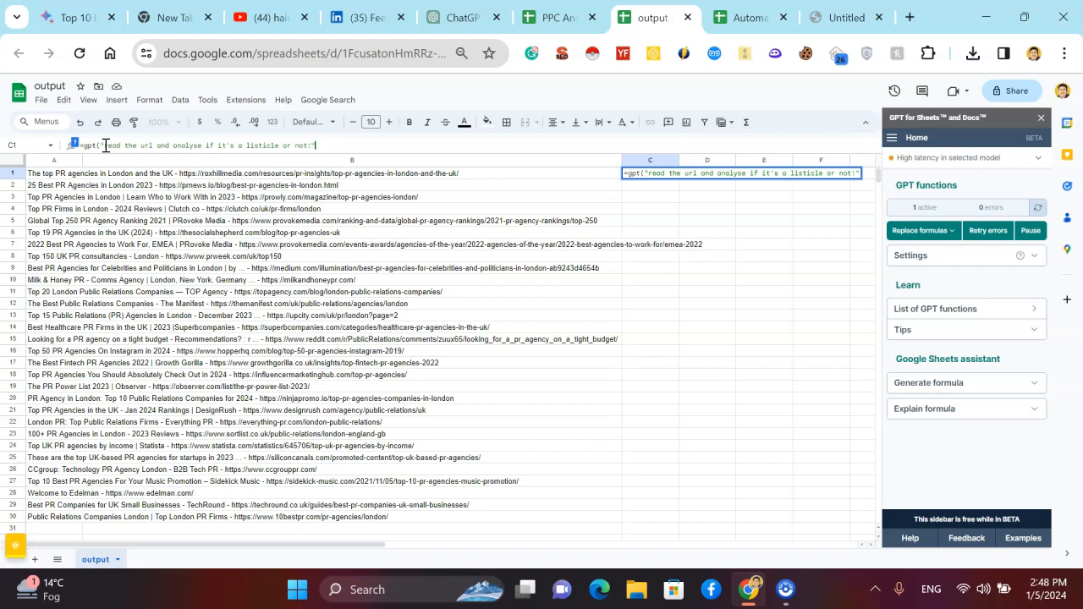
{"action": "type", "text": ","}
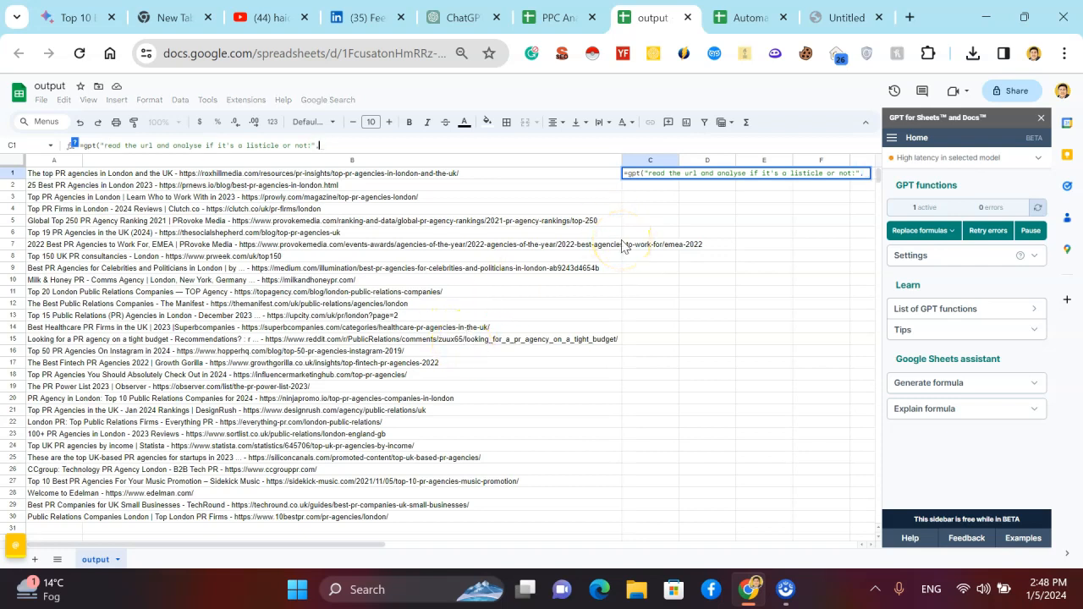
{"action": "left_click", "coordinate": [469, 175]}
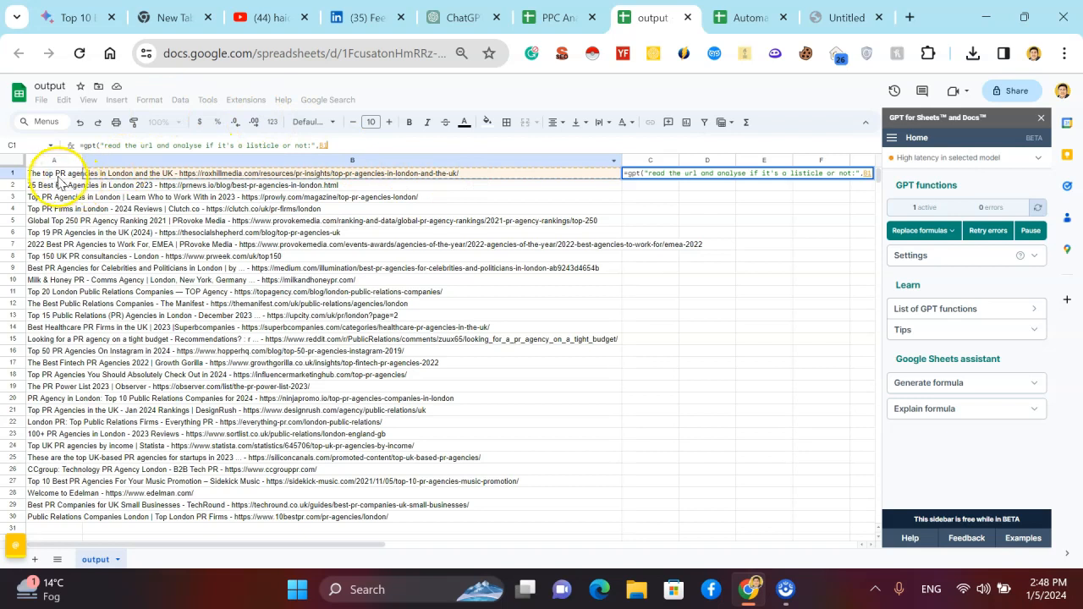
{"action": "left_click", "coordinate": [55, 175]}
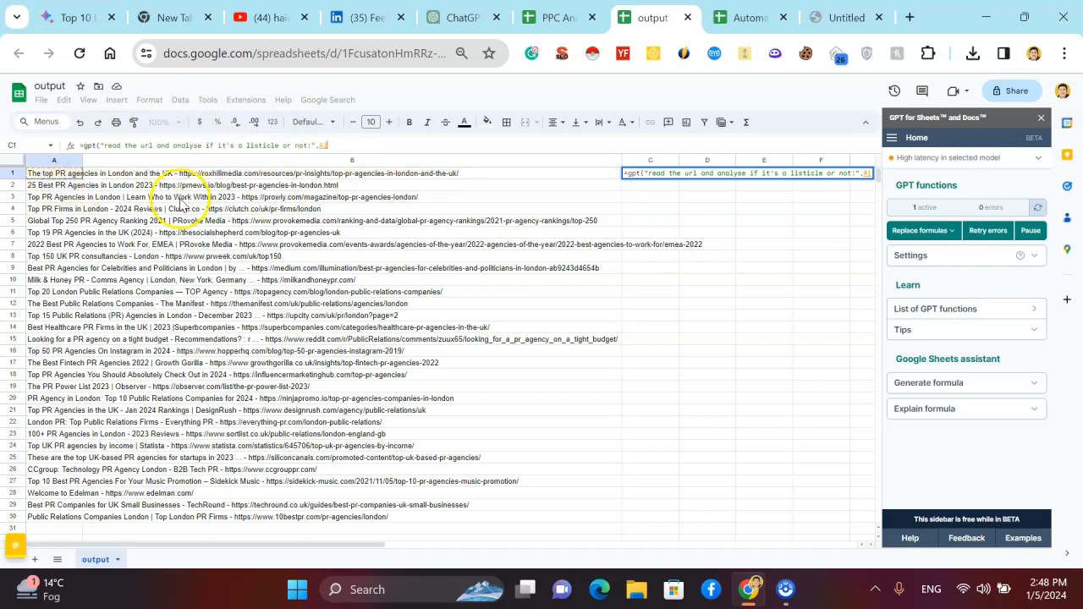
{"action": "type", "text": ")"}
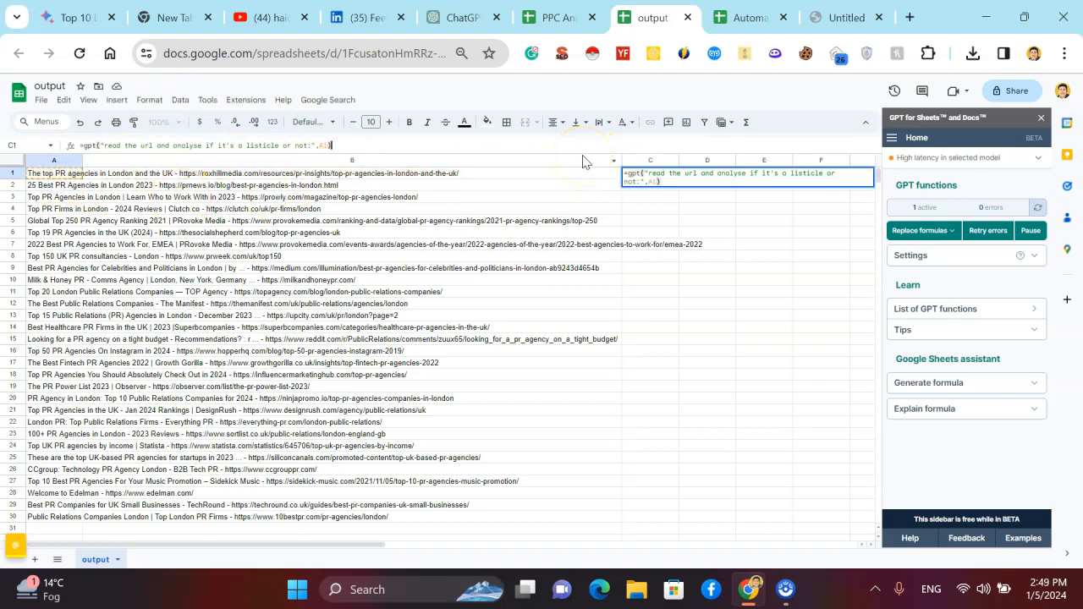
{"action": "key", "text": "Return"}
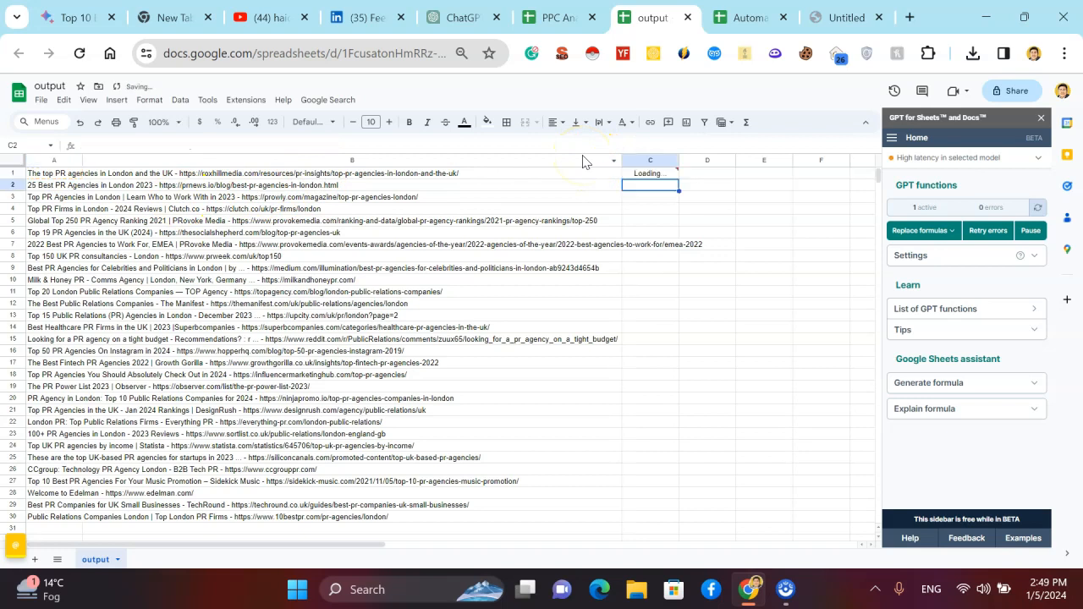
Step: Extend the prompt in C1 after "or not" with "back with Yes or No nothing else:" and rerun the formula
{"action": "left_click", "coordinate": [762, 233]}
{"action": "scroll", "coordinate": [669, 206], "scroll_direction": "right", "scroll_amount": 1}
{"action": "scroll", "coordinate": [669, 206], "scroll_direction": "left", "scroll_amount": 1}
{"action": "left_click", "coordinate": [664, 174]}
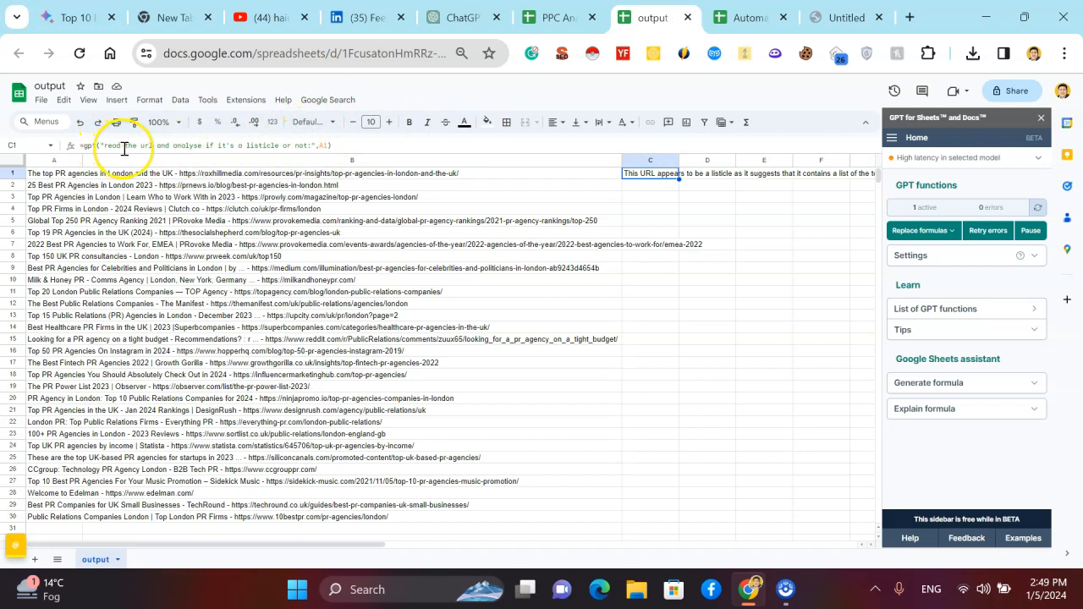
{"action": "left_click", "coordinate": [308, 143]}
{"action": "type", "text": "back with Yes or No nothing else:"}
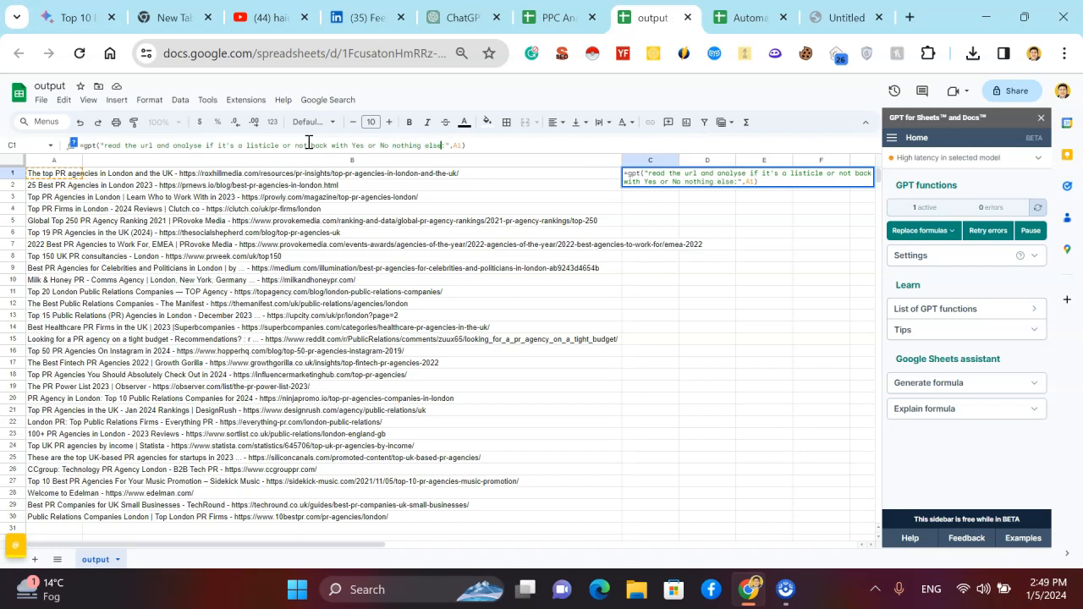
{"action": "key", "text": "Return"}
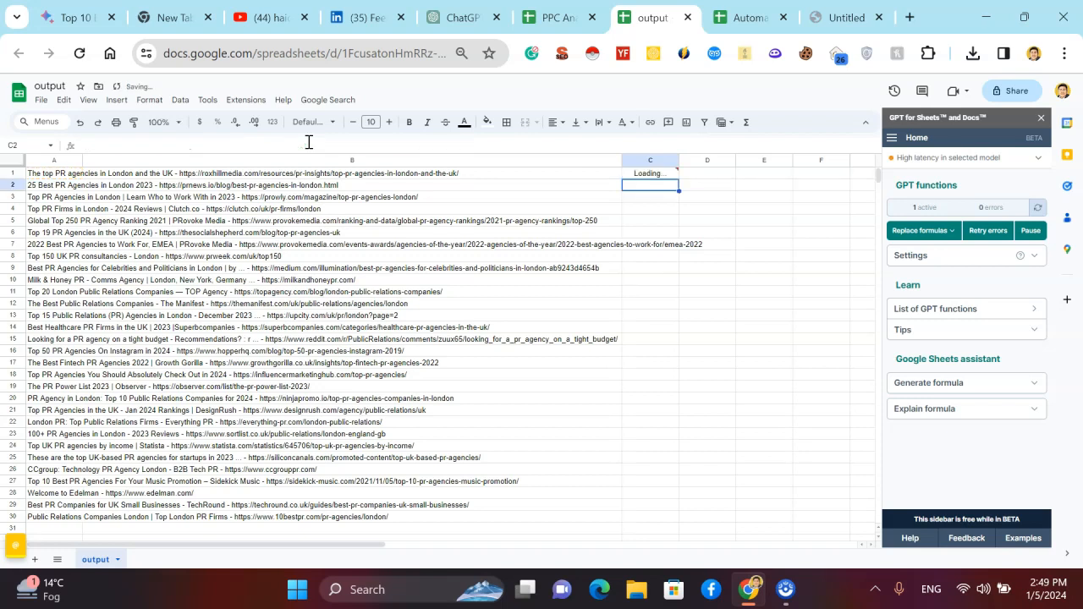
{"action": "left_click", "coordinate": [706, 199]}
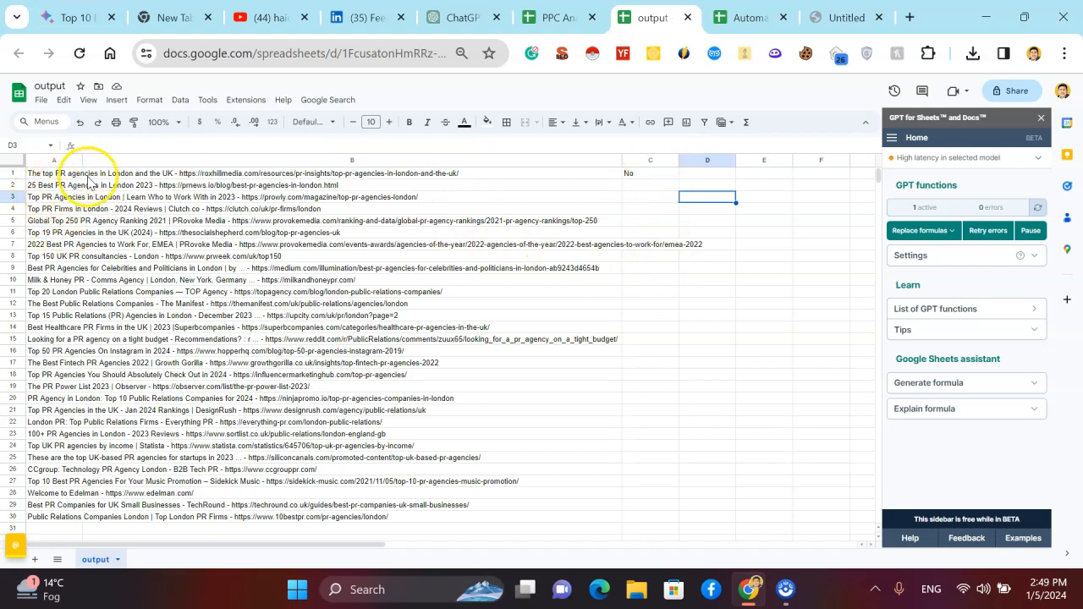
Step: Insert "for one business" after "listicle" in the prompt of the C1 formula
{"action": "left_click", "coordinate": [652, 173]}
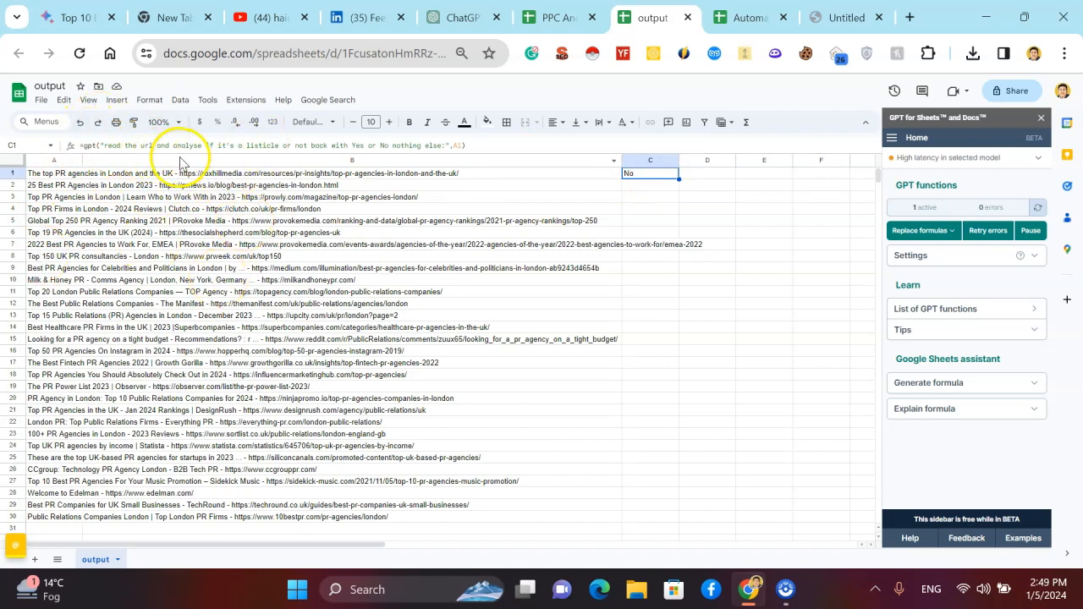
{"action": "left_click", "coordinate": [282, 148]}
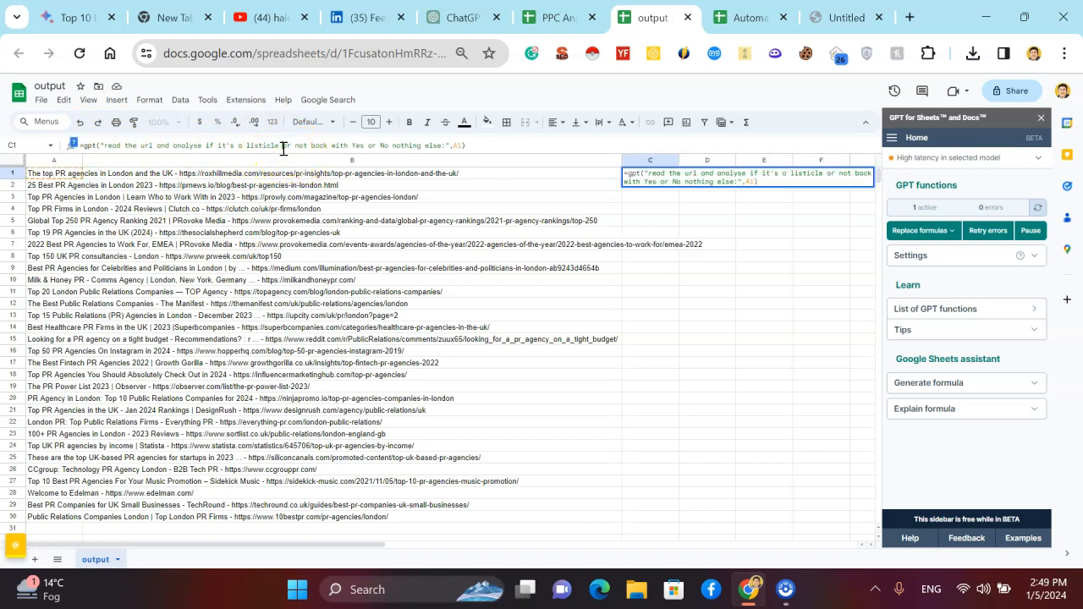
{"action": "left_click", "coordinate": [373, 148]}
{"action": "left_click", "coordinate": [309, 148]}
{"action": "left_click", "coordinate": [254, 147]}
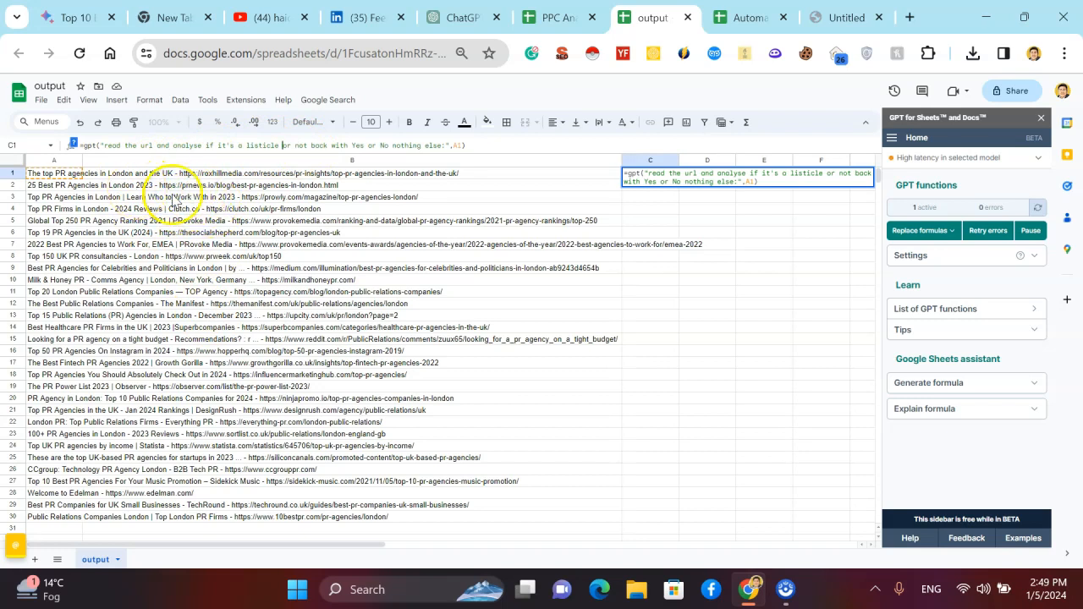
{"action": "left_click", "coordinate": [273, 147]}
{"action": "type", "text": "for "}
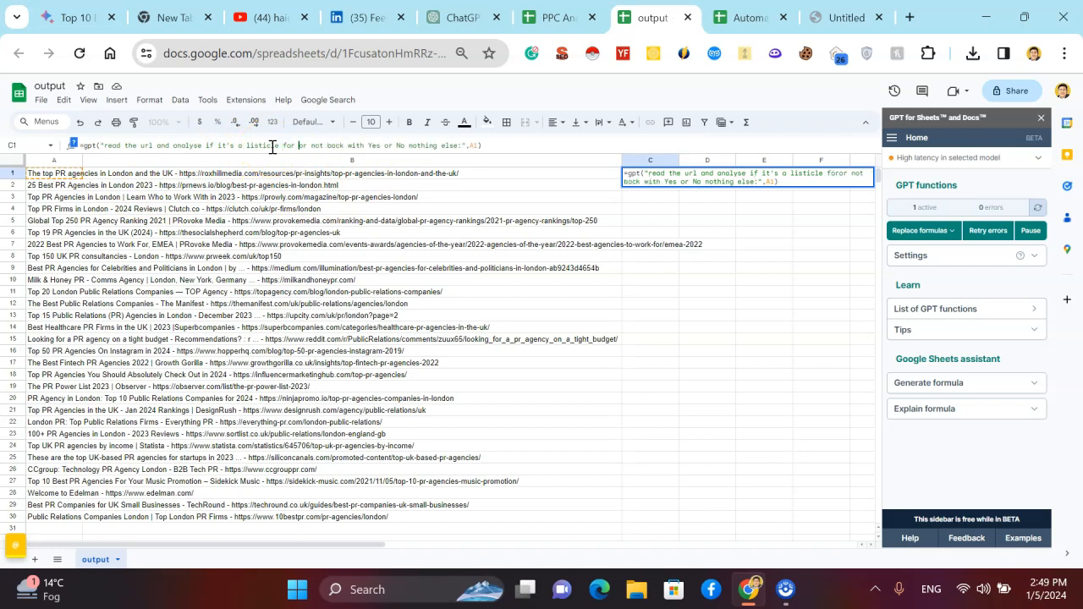
{"action": "type", "text": "one business"}
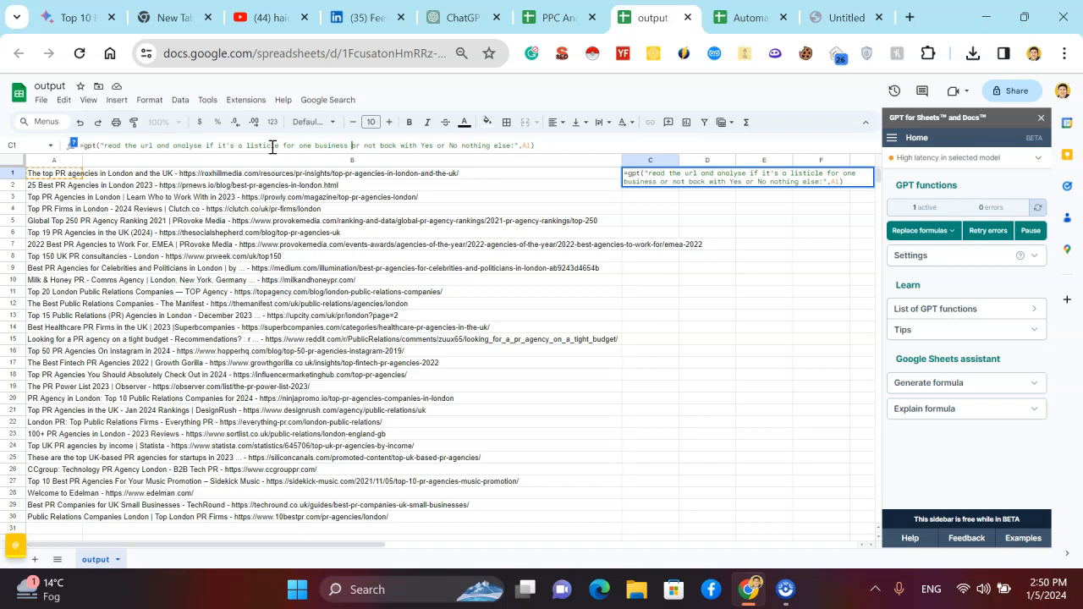
Step: Remove "or not" from the C1 prompt so "back with Yes or No" directly follows "business", and rerun the formula
{"action": "key", "text": "ctrl+shift+Left"}
{"action": "key", "text": "shift+Right"}
{"action": "key", "text": "BackSpace"}
{"action": "key", "text": "BackSpace"}
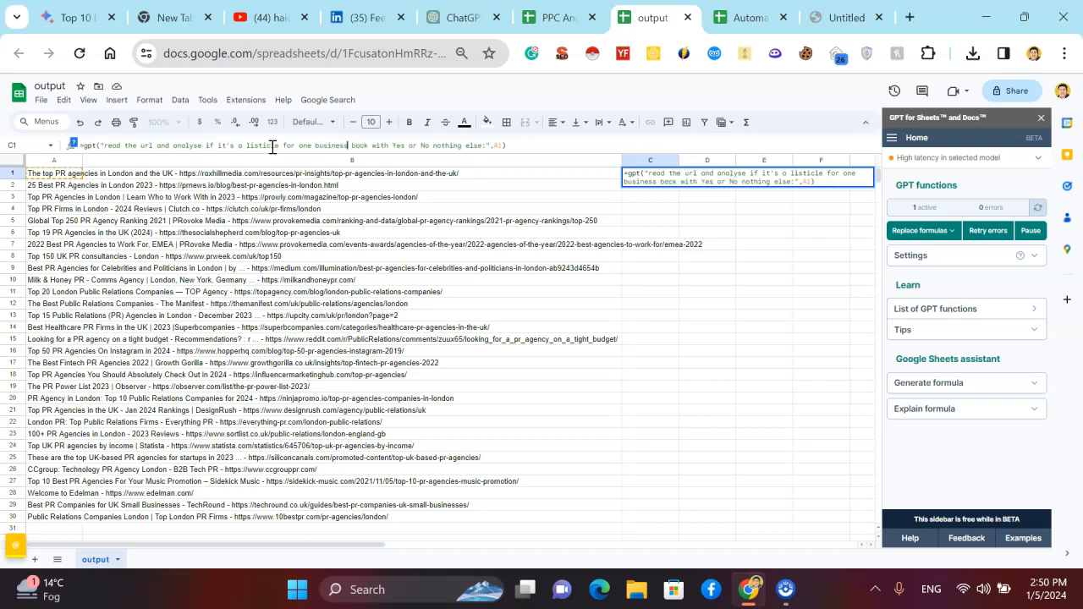
{"action": "key", "text": "Return"}
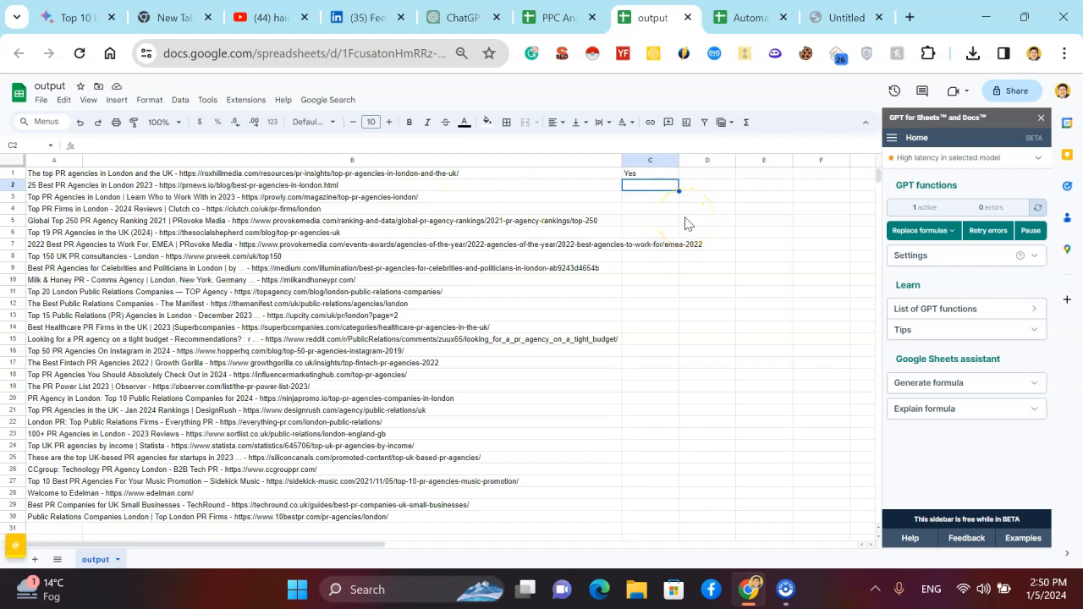
Step: Fill the C1 formula down through C30 and check the answers for the CCgroup and Milk & Honey PR results
{"action": "left_click", "coordinate": [656, 174]}
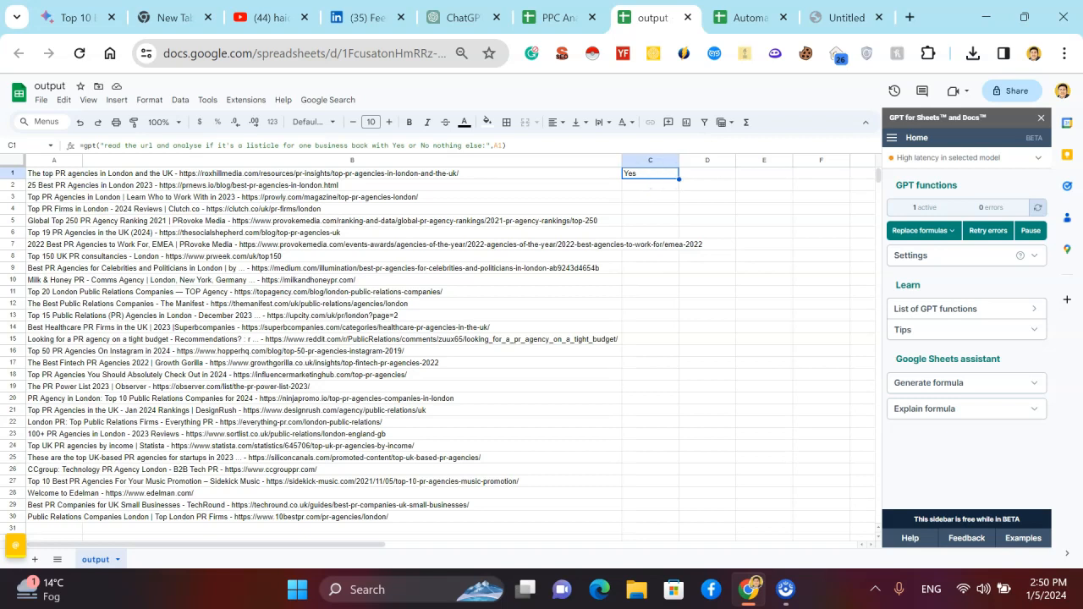
{"action": "left_click_drag", "start_coordinate": [679, 181], "coordinate": [662, 520]}
{"action": "left_click", "coordinate": [758, 341]}
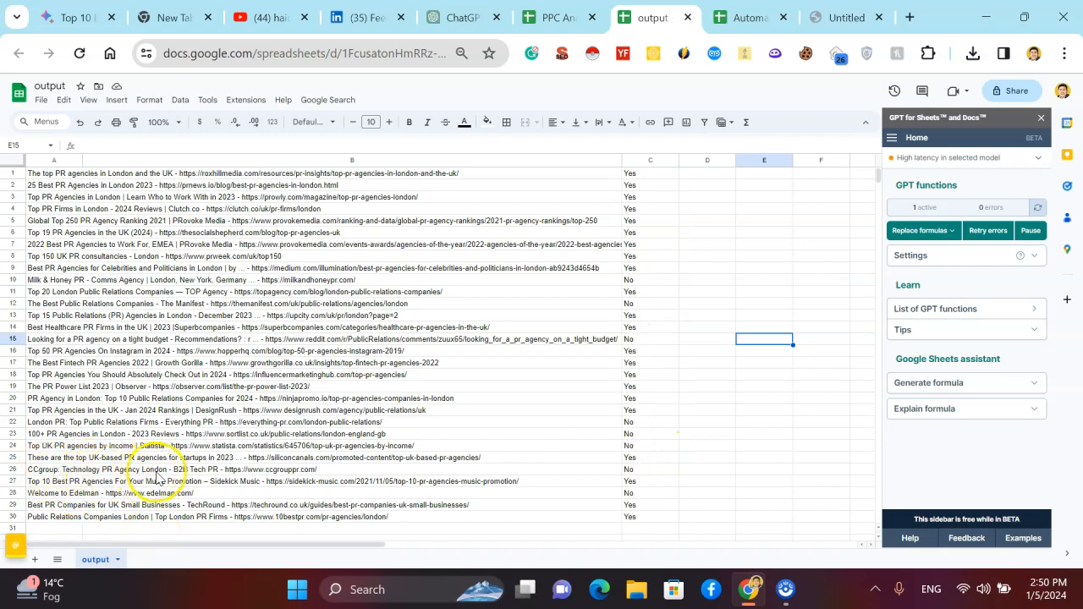
{"action": "left_click", "coordinate": [155, 471]}
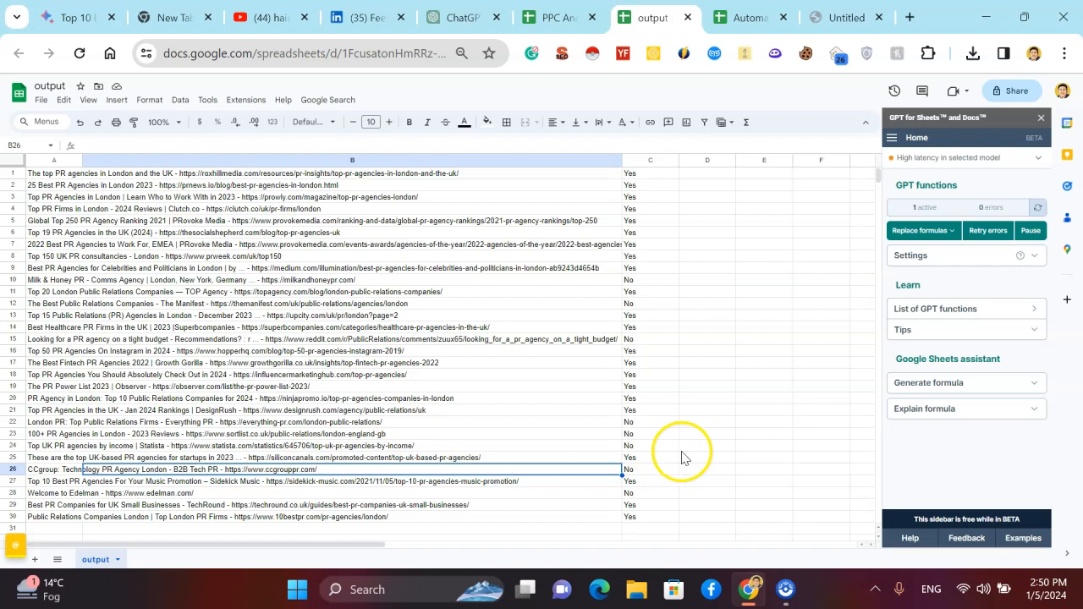
{"action": "left_click", "coordinate": [637, 458]}
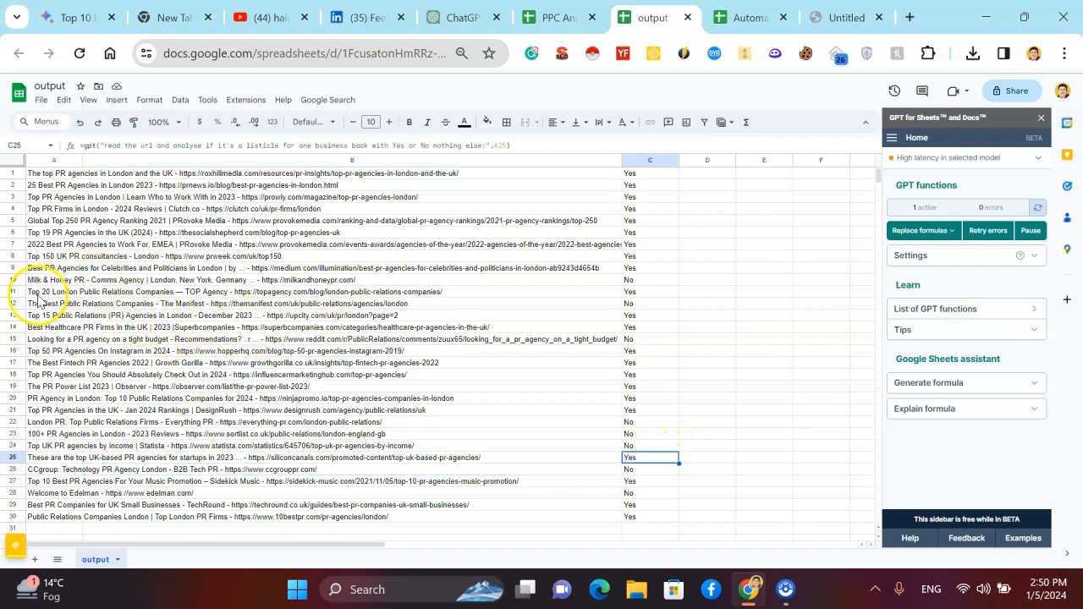
{"action": "left_click", "coordinate": [81, 281]}
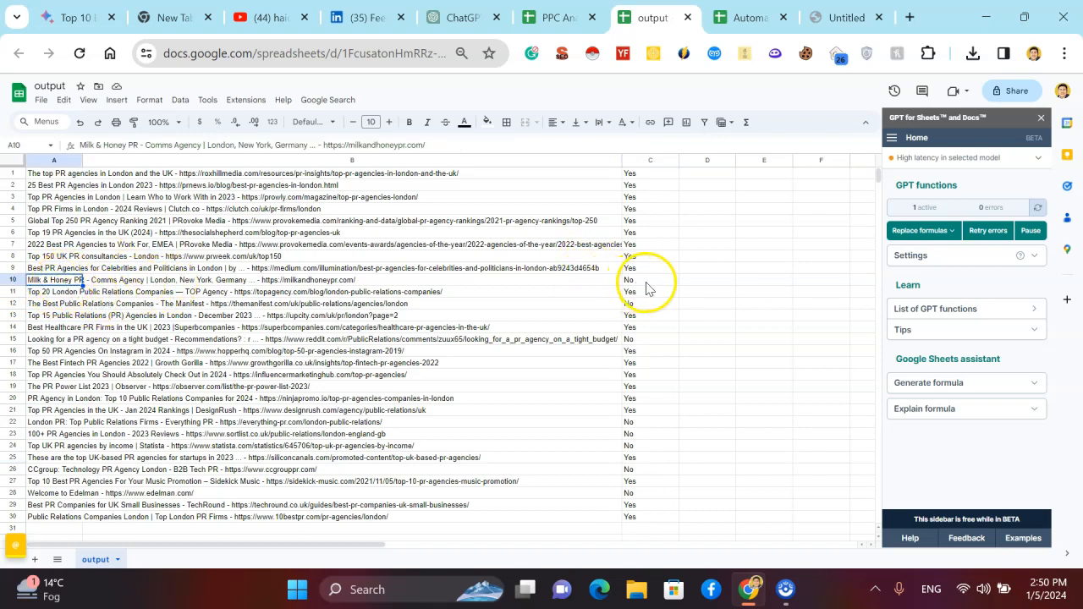
{"action": "left_click", "coordinate": [647, 280]}
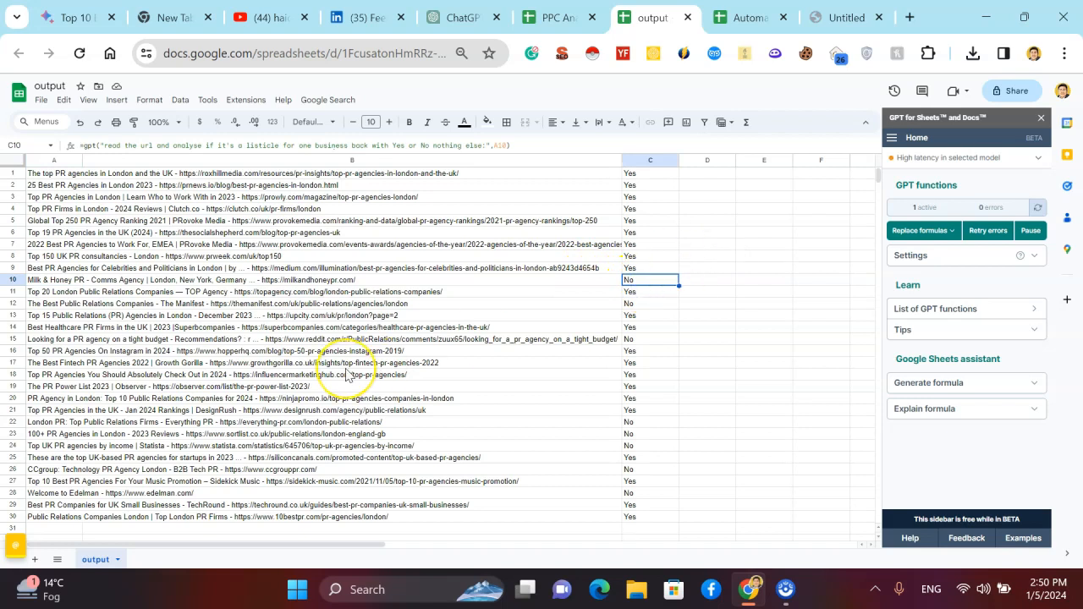